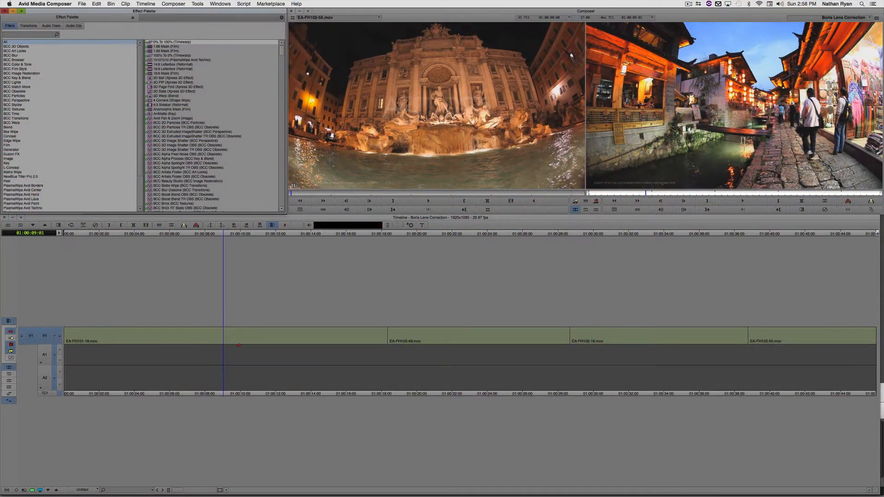
# Apply BCC Lens Correction from the BCC Image Restoration effects to the first clip and open its effect settings
pyautogui.click(28, 73)
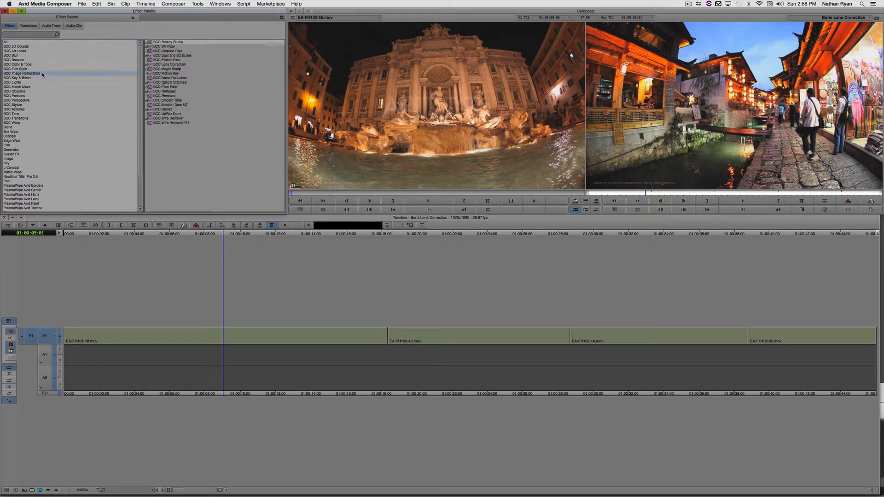
pyautogui.click(167, 64)
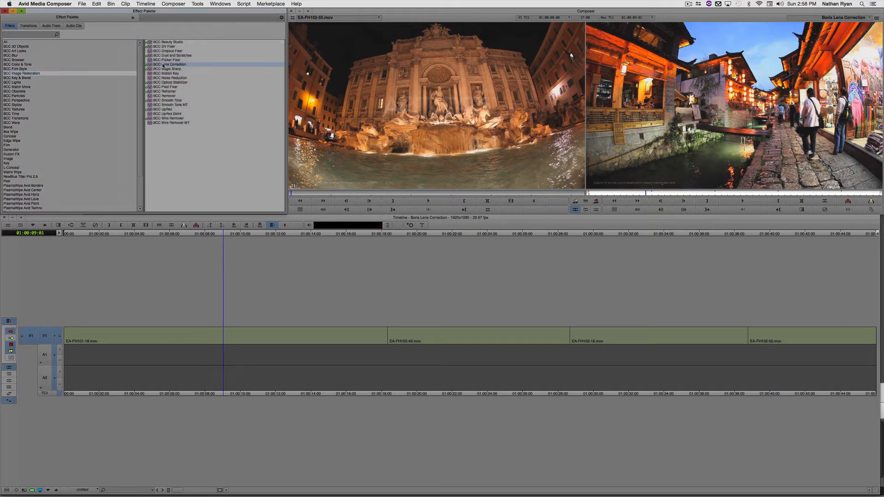
pyautogui.moveTo(222, 295); pyautogui.dragTo(223, 336)
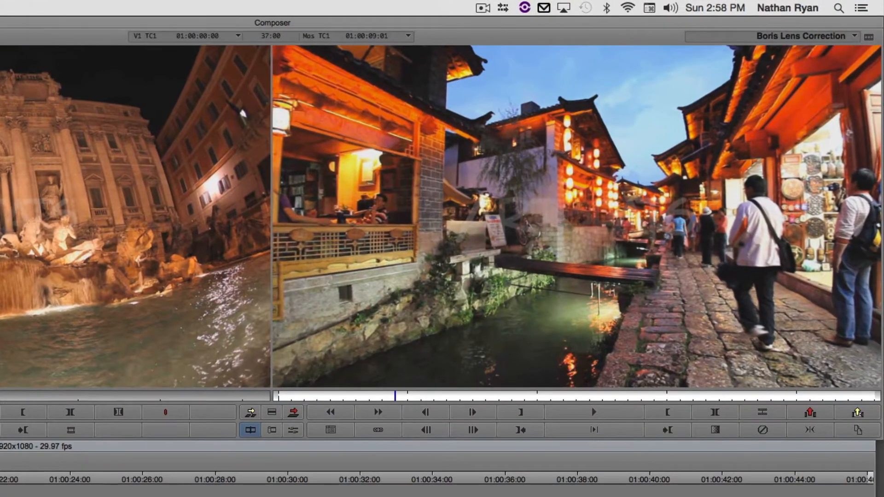
pyautogui.hotkey('shift', 'F8')
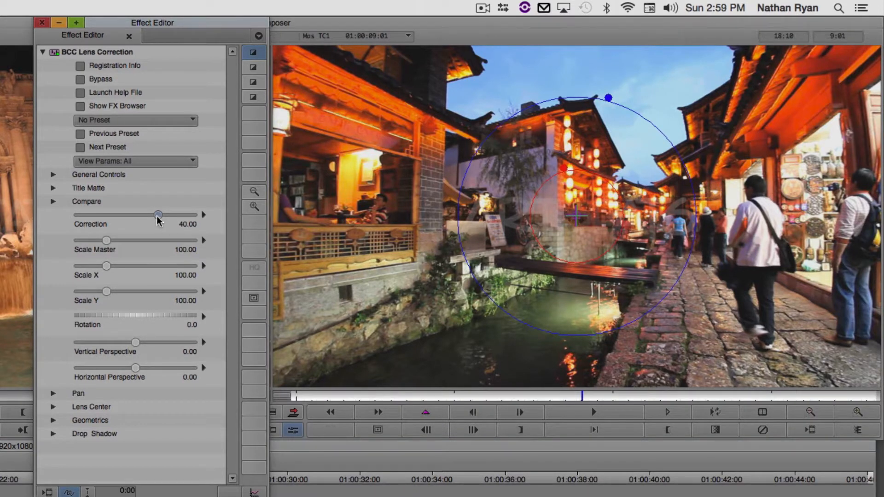
# Set the first clip's Correction to 45 and Scale Master to 85
pyautogui.moveTo(157, 216); pyautogui.dragTo(161, 242)
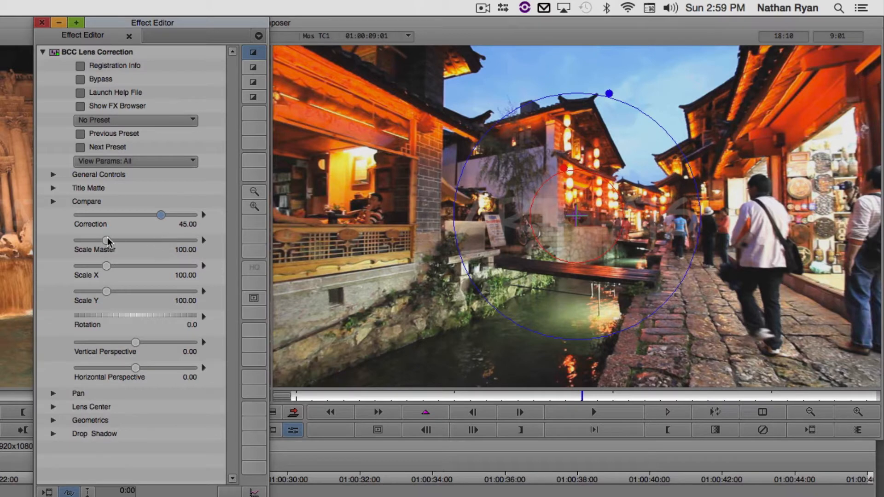
pyautogui.moveTo(108, 240); pyautogui.dragTo(101, 241)
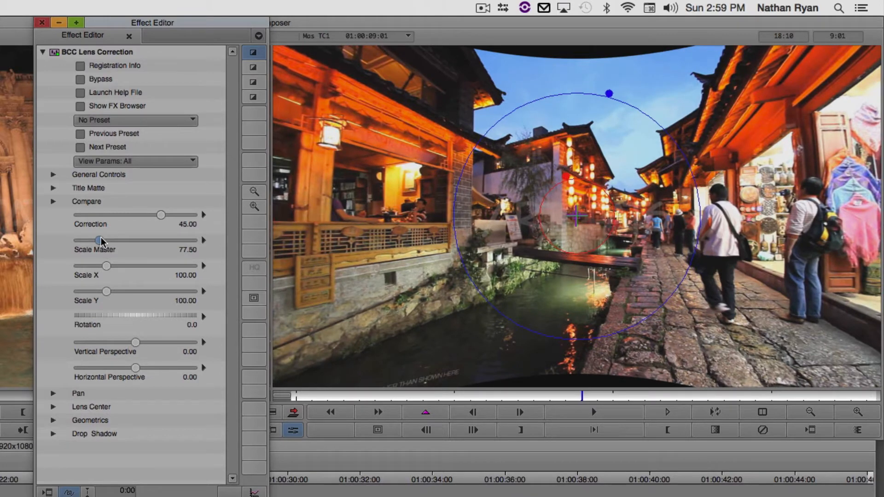
pyautogui.moveTo(102, 242); pyautogui.dragTo(104, 243)
pyautogui.click(572, 196)
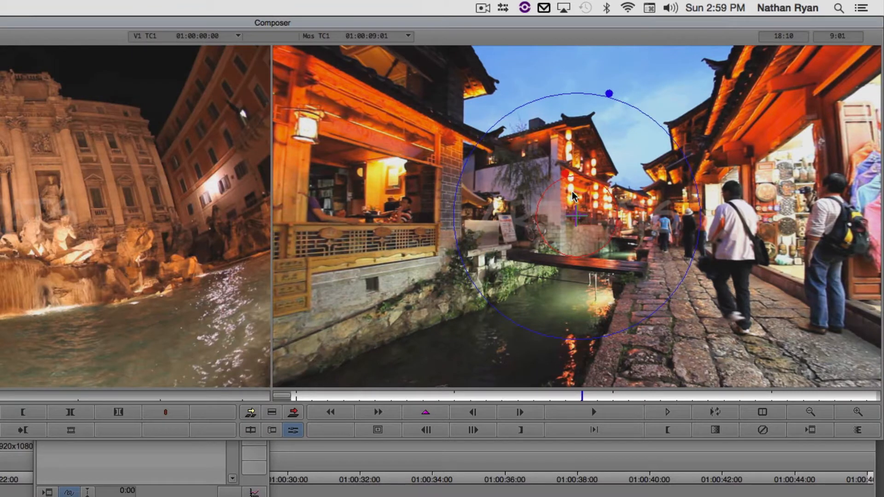
pyautogui.click(198, 463)
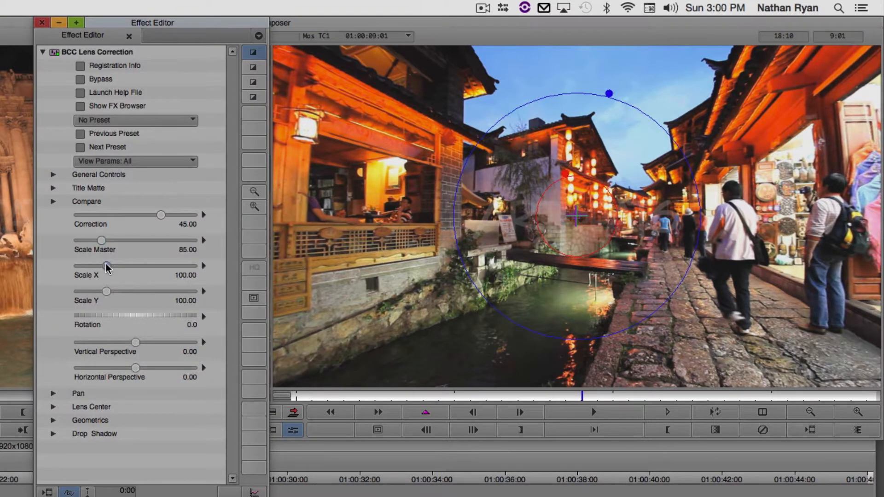
# Try adjusting the first clip's Correction to about -12 with the on-screen control and undo the change
pyautogui.moveTo(105, 265); pyautogui.dragTo(137, 295)
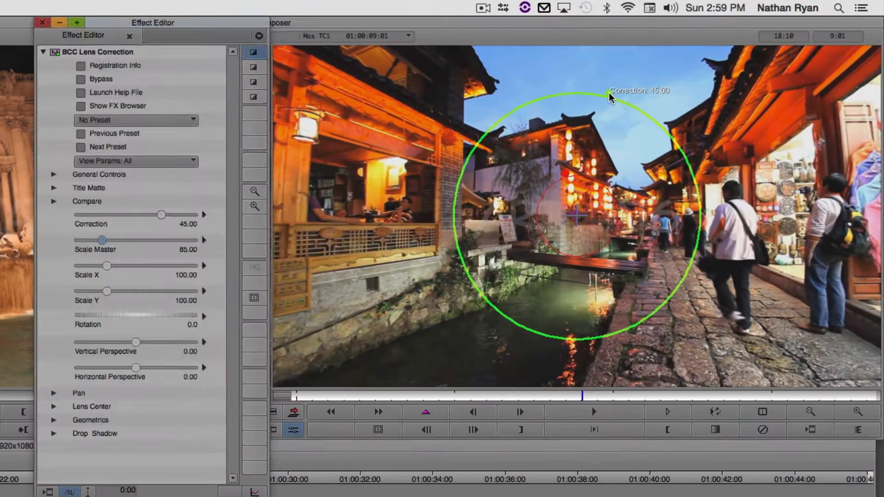
pyautogui.moveTo(750, 46); pyautogui.dragTo(746, 69)
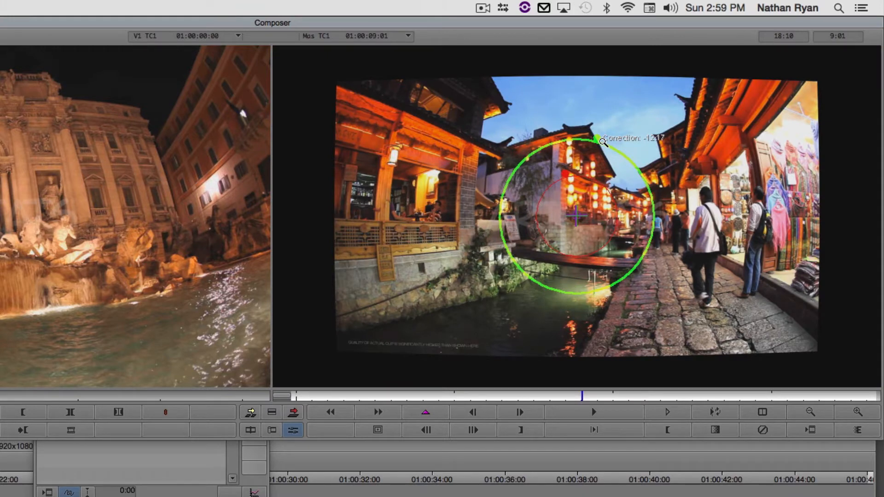
pyautogui.press('super+z')
pyautogui.moveTo(574, 179); pyautogui.dragTo(573, 196)
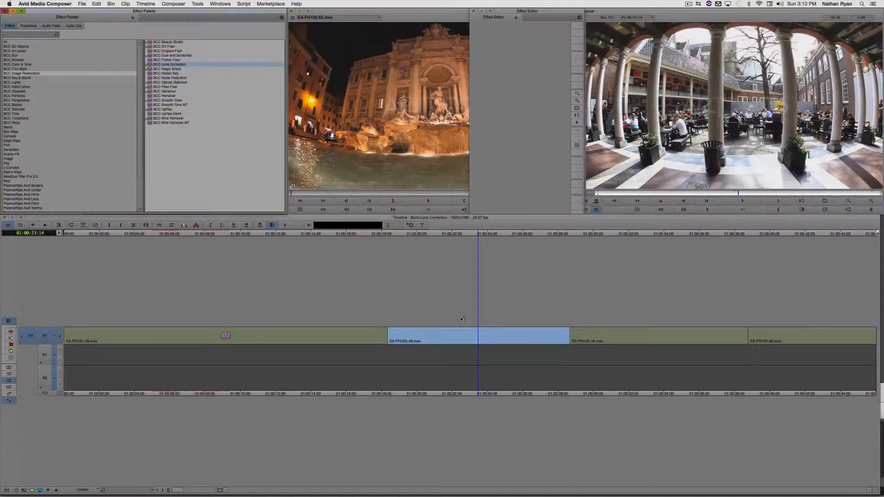
# Apply BCC Lens Correction to the second clip with Correction at about 51.1 and Scale Master at about 74.2
pyautogui.moveTo(461, 318); pyautogui.dragTo(470, 333)
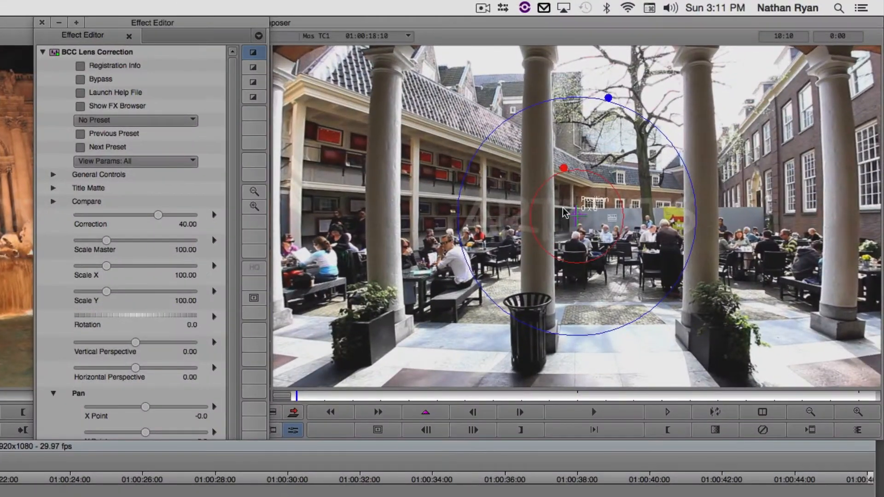
pyautogui.moveTo(609, 98); pyautogui.dragTo(611, 89)
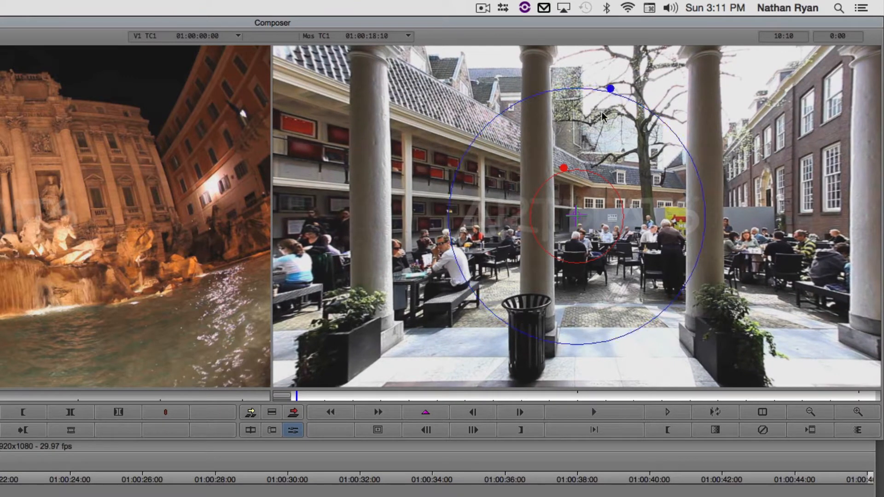
pyautogui.click(566, 169)
pyautogui.moveTo(562, 172); pyautogui.dragTo(567, 179)
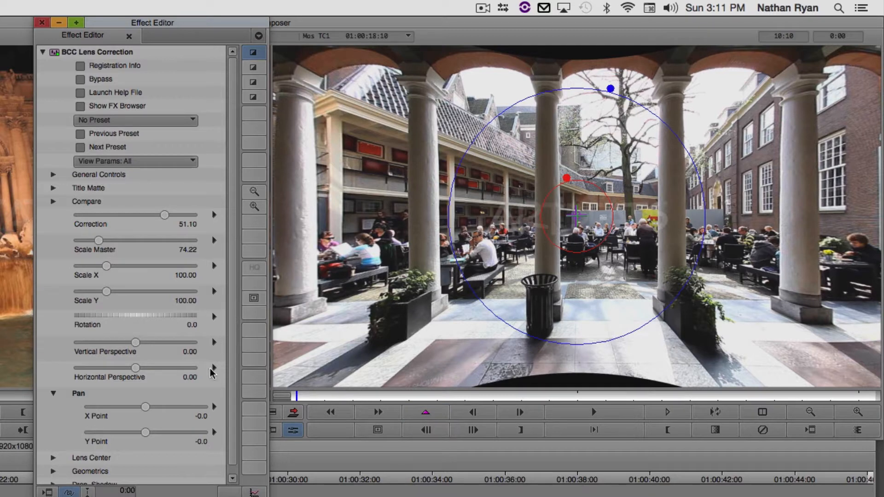
# Reposition the second clip's image by setting the Pan Y Point to 50 and adjusting the Pan X Point
pyautogui.moveTo(144, 432); pyautogui.dragTo(148, 434)
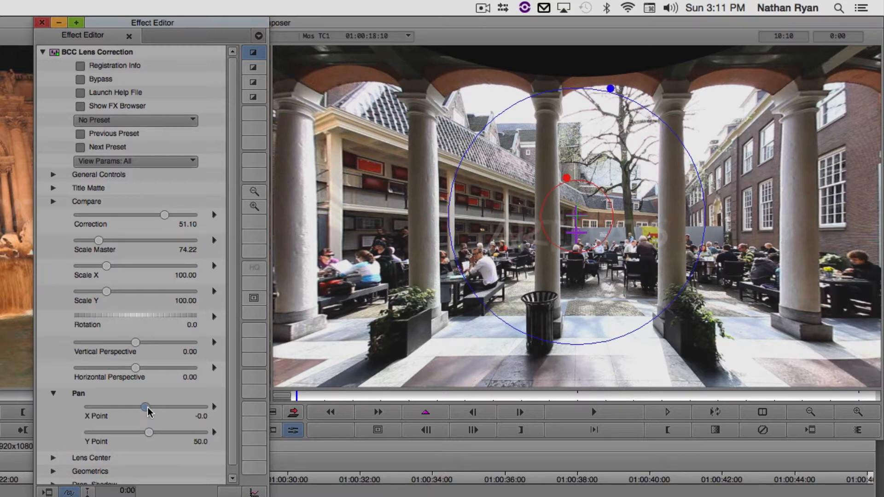
pyautogui.moveTo(148, 411); pyautogui.dragTo(153, 415)
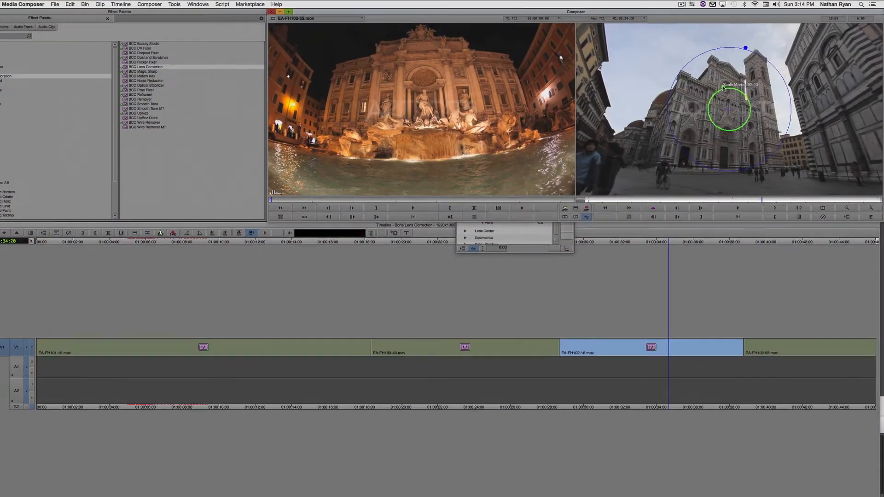
# Correct the third clip with Scale Master at about 86.8, Vertical Perspective at 7.50 and an adjusted vertical pan
pyautogui.moveTo(723, 86); pyautogui.dragTo(723, 87)
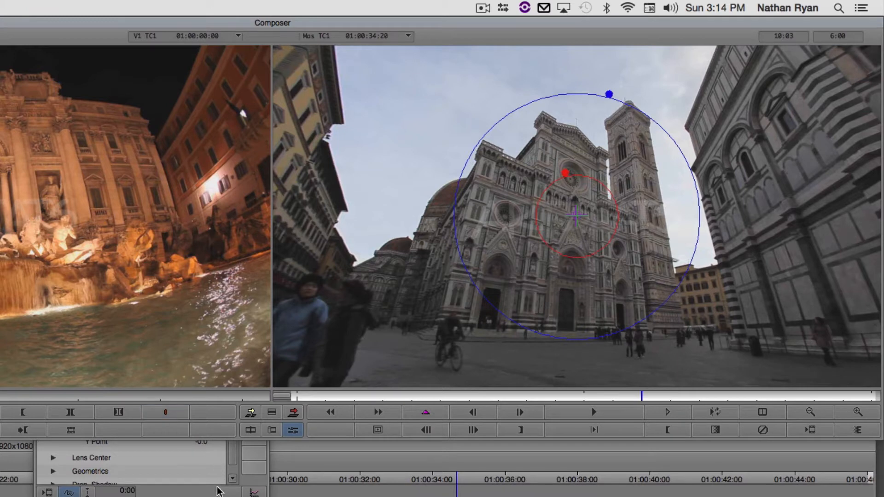
pyautogui.click(203, 495)
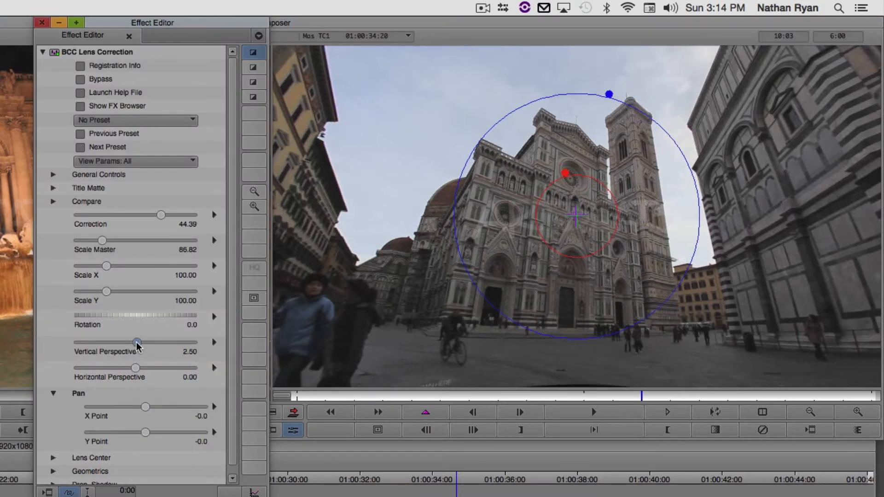
pyautogui.moveTo(136, 345)
pyautogui.mouseDown()
pyautogui.moveTo(130, 349)
pyautogui.moveTo(138, 351)
pyautogui.mouseUp()
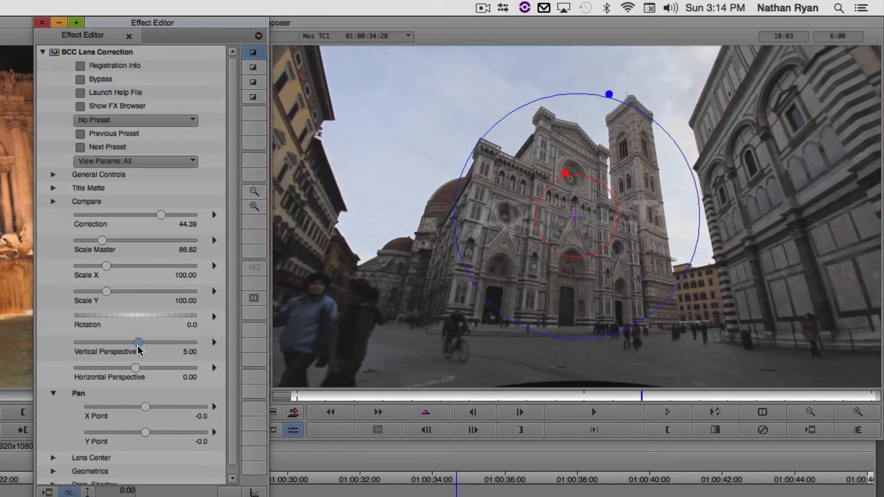
pyautogui.moveTo(139, 351); pyautogui.dragTo(140, 353)
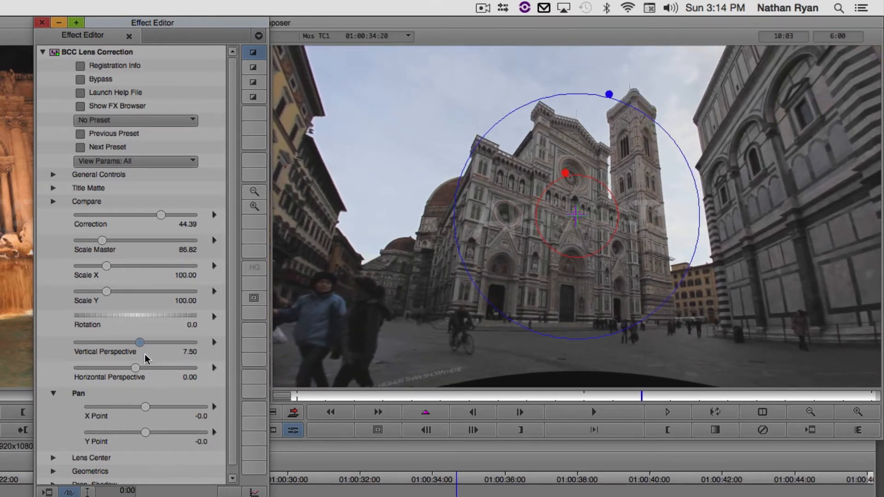
pyautogui.moveTo(146, 435); pyautogui.dragTo(148, 433)
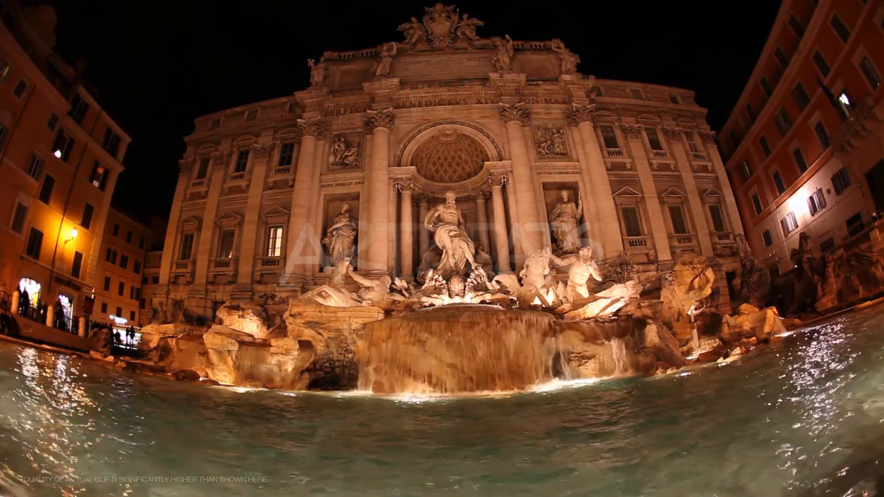
# Apply BCC Lens Correction to the fourth clip with Correction at about 46.8 and Scale Master at about 87.8
pyautogui.moveTo(170, 65); pyautogui.dragTo(777, 341)
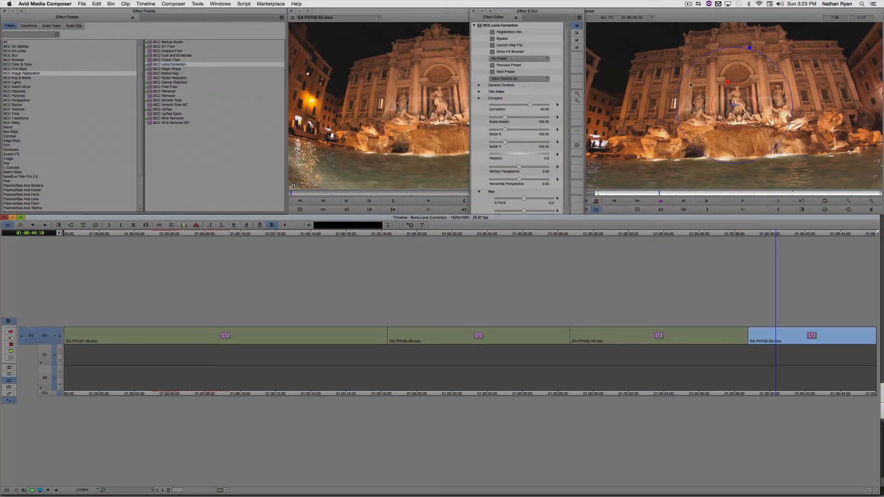
pyautogui.moveTo(750, 48); pyautogui.dragTo(749, 46)
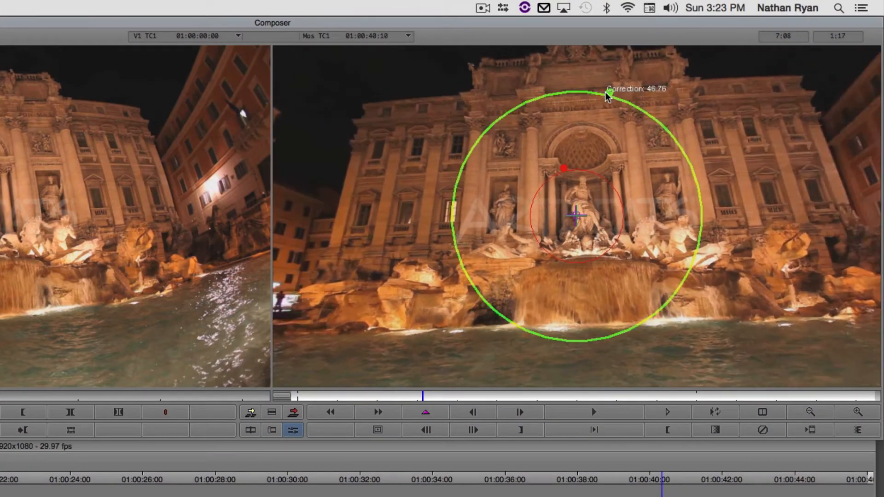
pyautogui.moveTo(564, 169); pyautogui.dragTo(565, 173)
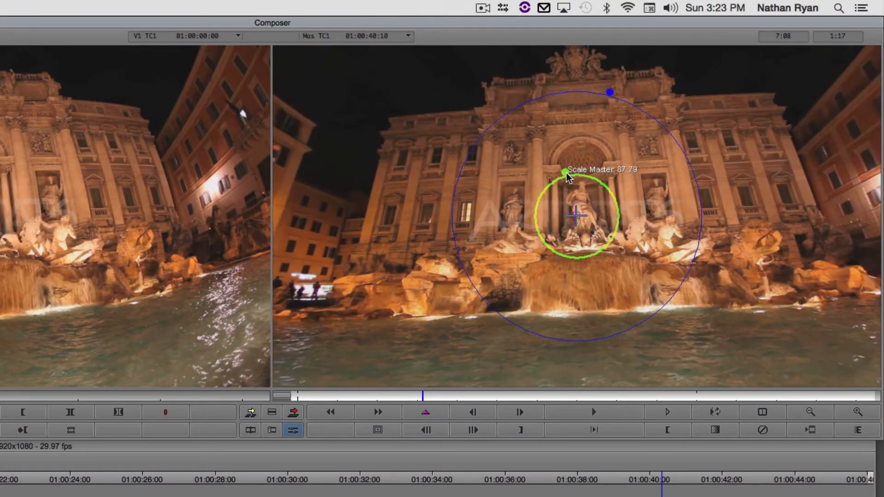
pyautogui.click(293, 431)
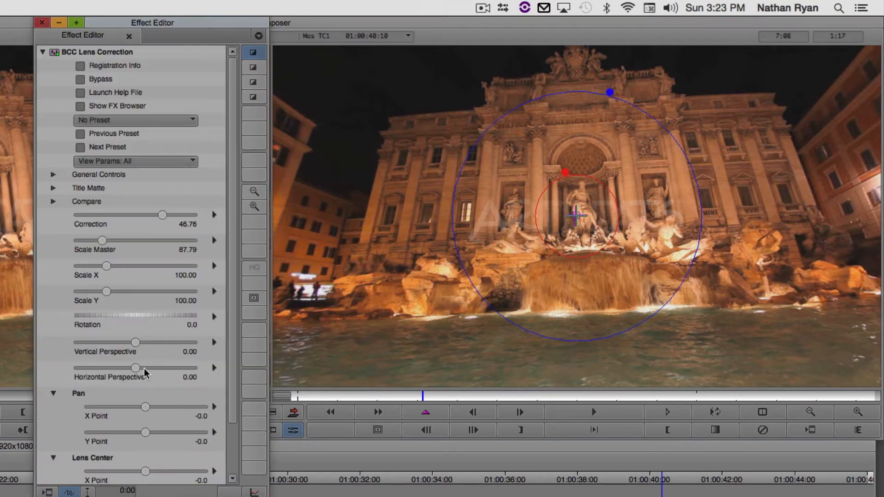
# Straighten the fourth clip with Vertical Perspective 10, Rotation 3.0, Pan X Point -25 and Pan Y Point about 162.3
pyautogui.moveTo(136, 343); pyautogui.dragTo(142, 343)
pyautogui.moveTo(146, 408); pyautogui.dragTo(155, 433)
pyautogui.moveTo(141, 312); pyautogui.dragTo(128, 313)
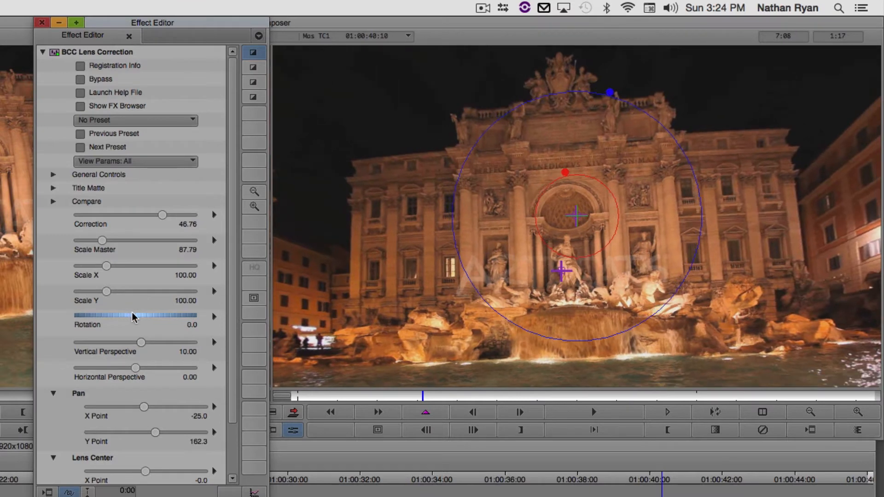
pyautogui.moveTo(143, 316); pyautogui.dragTo(140, 319)
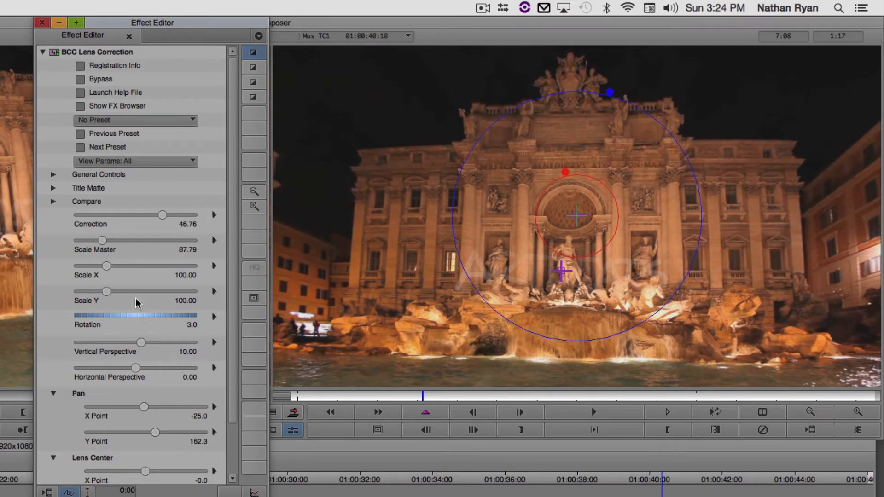
# Set the fourth clip's Lens Center X Point to 25
pyautogui.moveTo(231, 420); pyautogui.dragTo(154, 456)
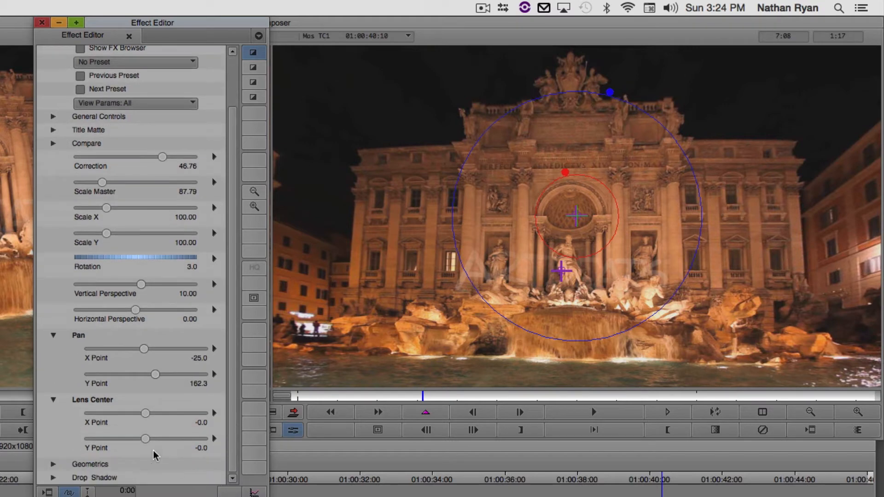
pyautogui.moveTo(148, 417)
pyautogui.mouseDown()
pyautogui.moveTo(155, 419)
pyautogui.moveTo(148, 419)
pyautogui.mouseUp()
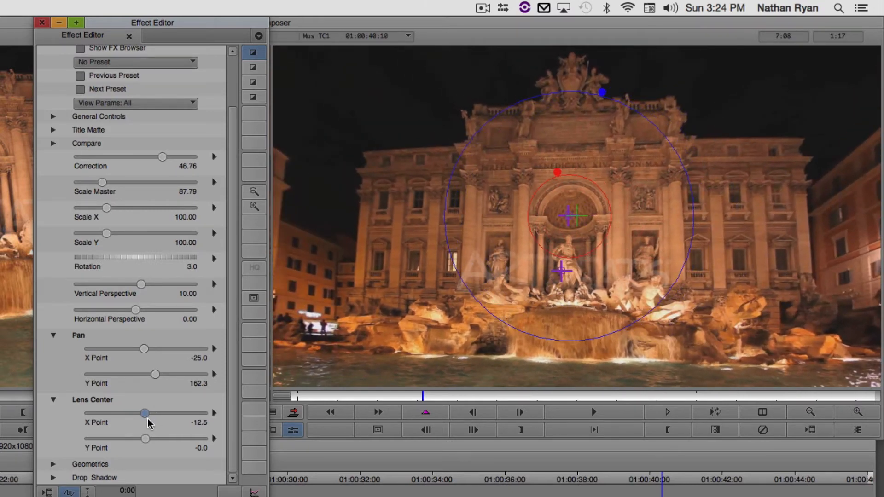
pyautogui.moveTo(148, 420); pyautogui.dragTo(150, 420)
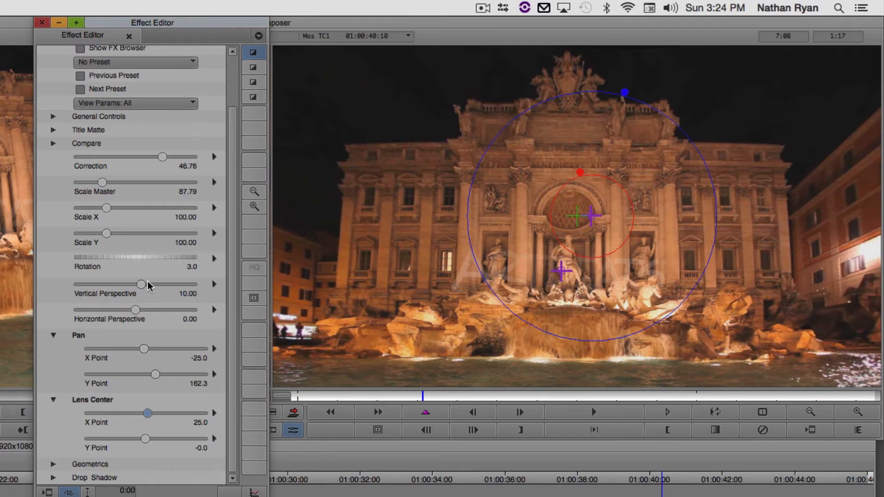
# Set the fourth clip's Vertical Perspective to 12.50 and reposition its image with Pan Y Point at 187.3
pyautogui.moveTo(141, 286); pyautogui.dragTo(144, 287)
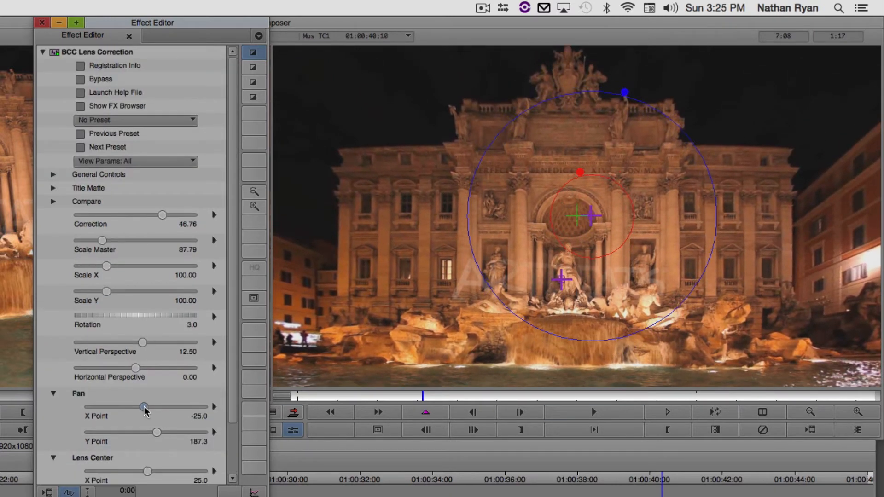
pyautogui.moveTo(144, 408); pyautogui.dragTo(146, 411)
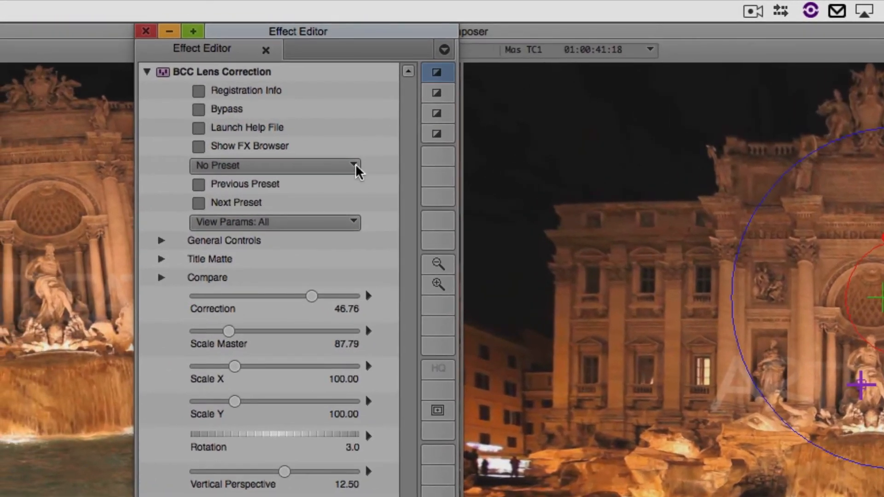
# Save the current lens correction settings as a preset named "My custom lens filter" in the BCC Lens Correction folder
pyautogui.click(270, 142)
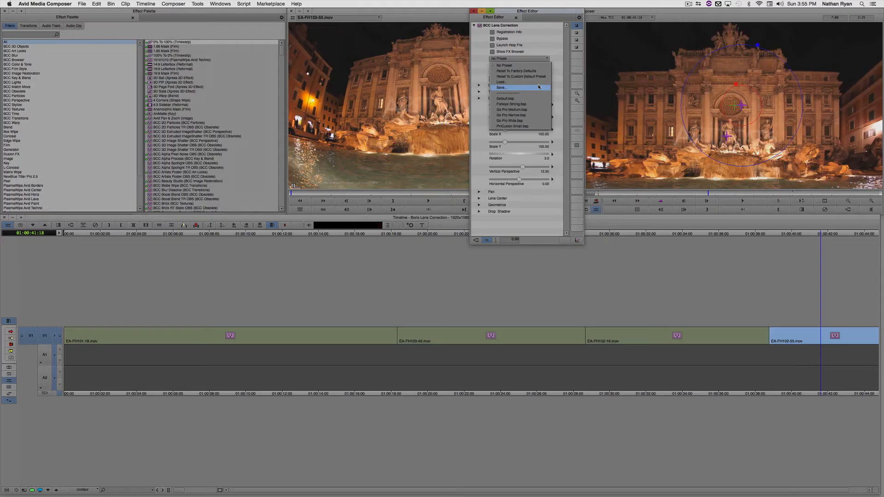
pyautogui.click(539, 87)
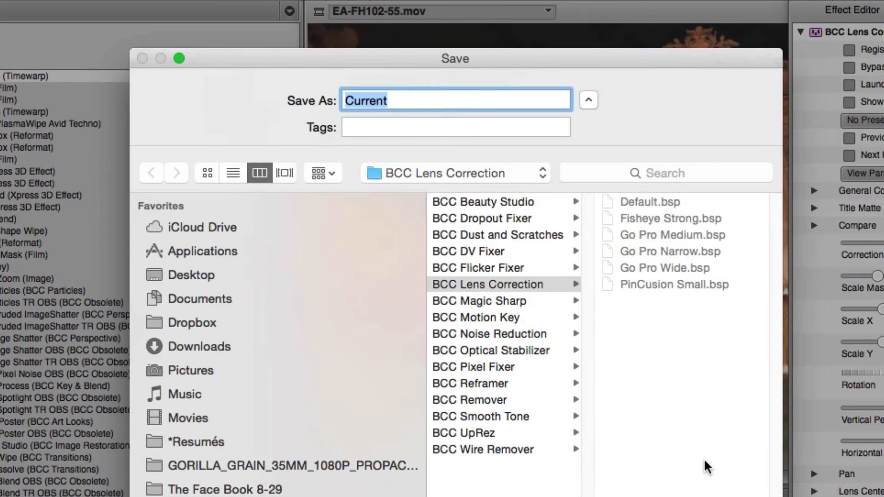
pyautogui.press('BackSpace')
pyautogui.write('My custo')
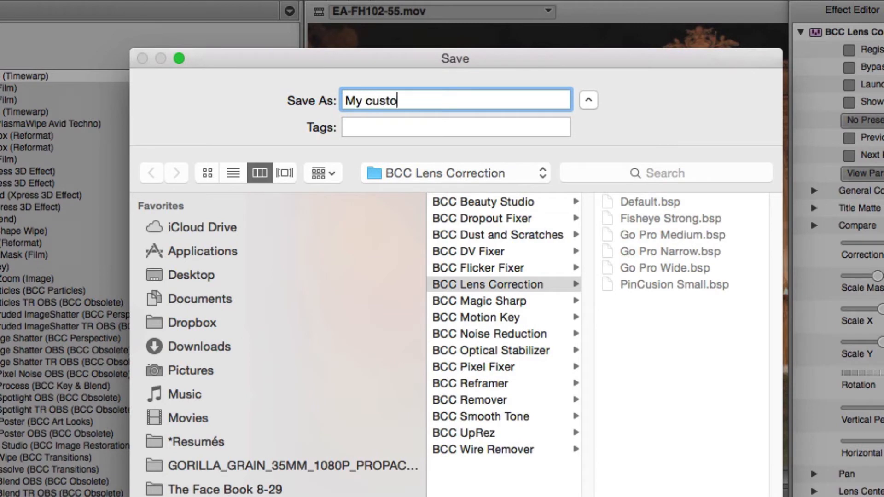
pyautogui.write('m lens filte')
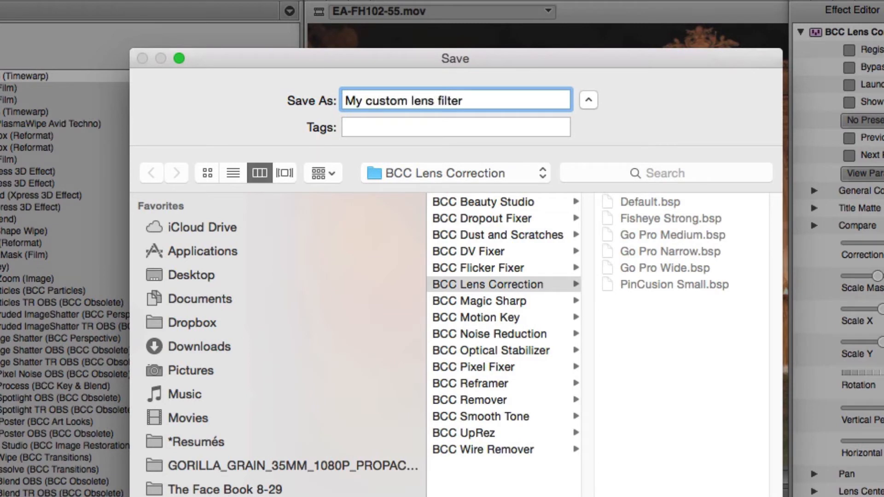
pyautogui.write('r')
pyautogui.press('Return')
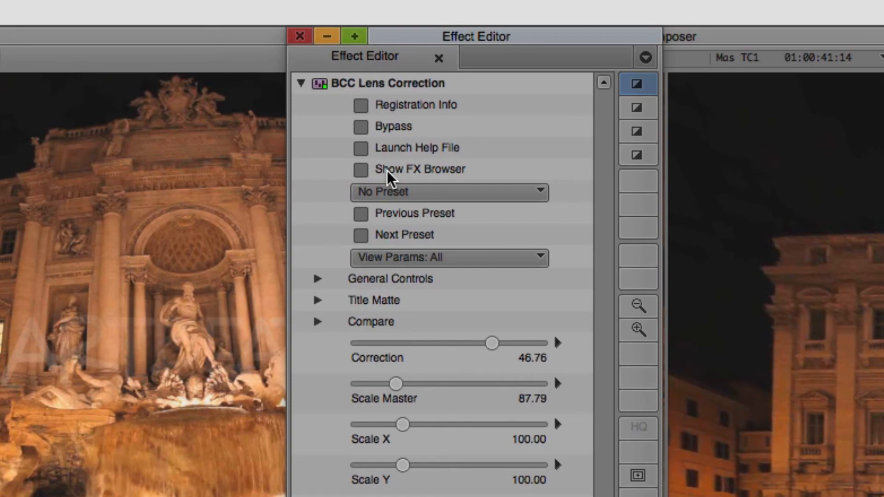
# Open the FX Browser and preview the custom lens filter, Go Pro Wide, Go Pro Narrow, Go Pro Medium and Fisheye Strong presets on the clip
pyautogui.click(387, 170)
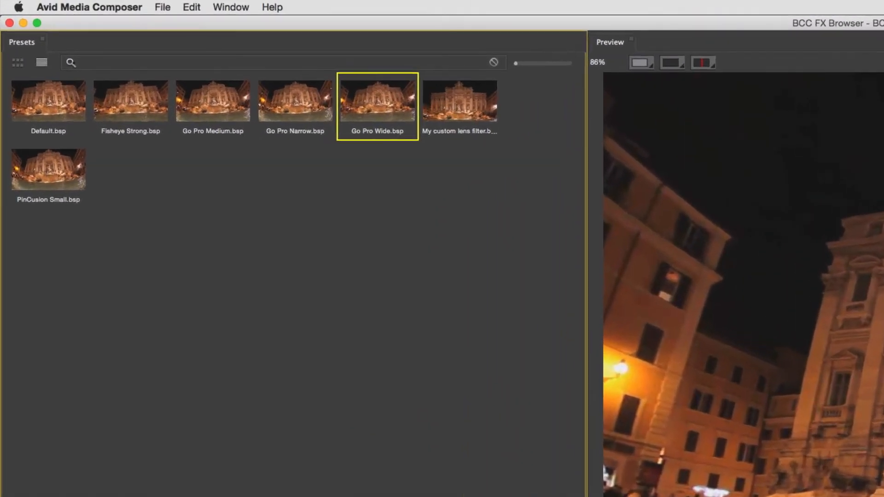
pyautogui.click(458, 113)
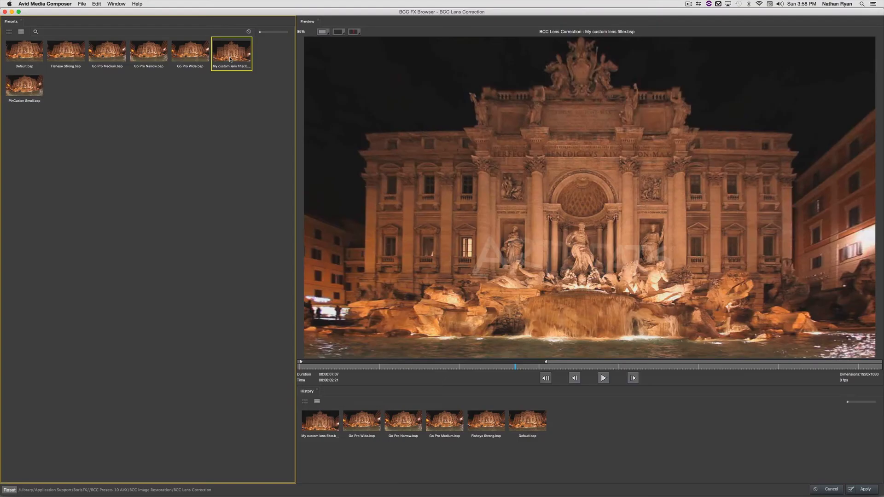
pyautogui.click(198, 57)
pyautogui.click(151, 56)
pyautogui.click(118, 57)
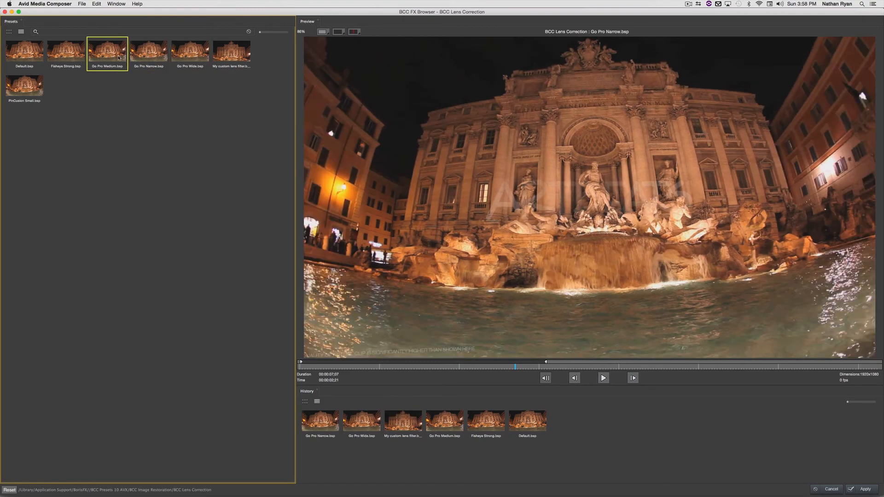
pyautogui.click(84, 59)
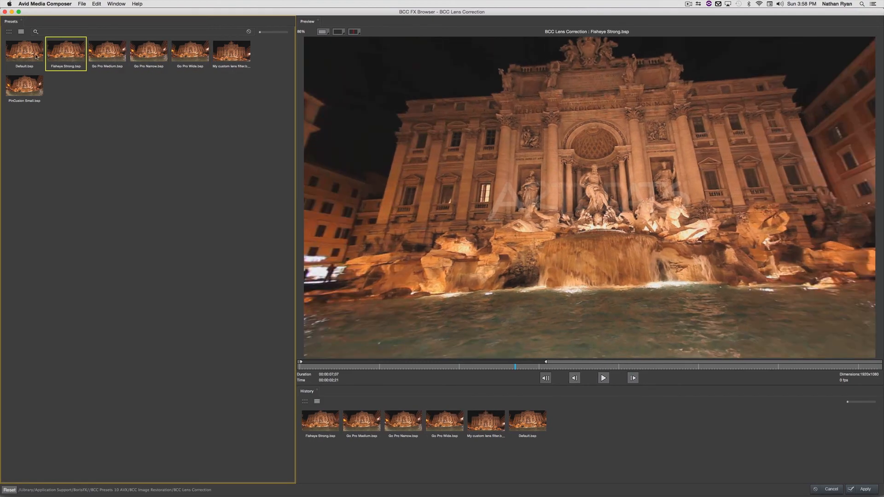